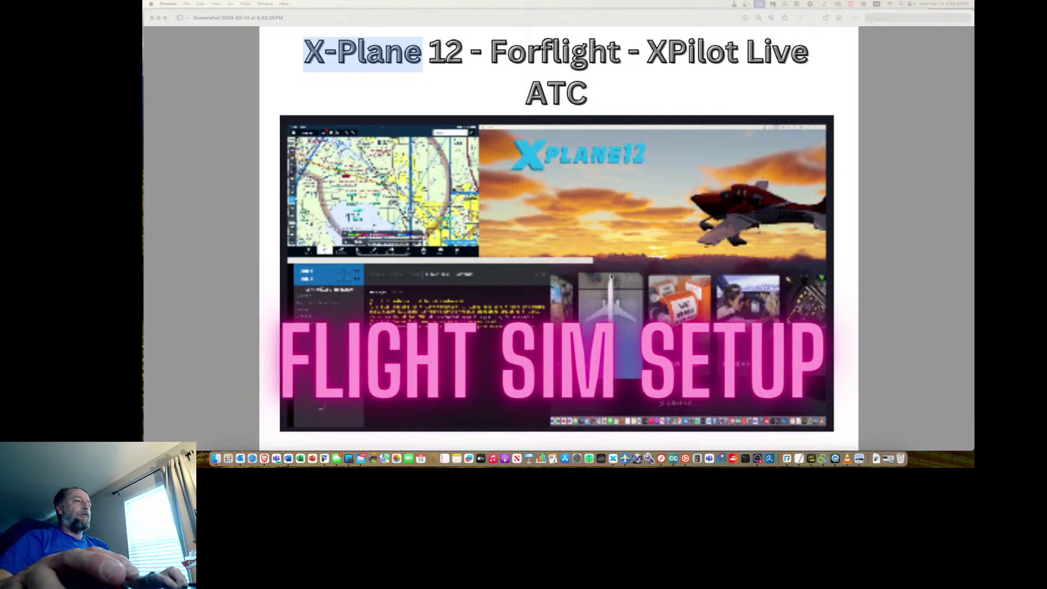
# From the X-Plane main menu, start a new flight setup with the Cirrus Vision SF50 selected
pyautogui.click(625, 458)
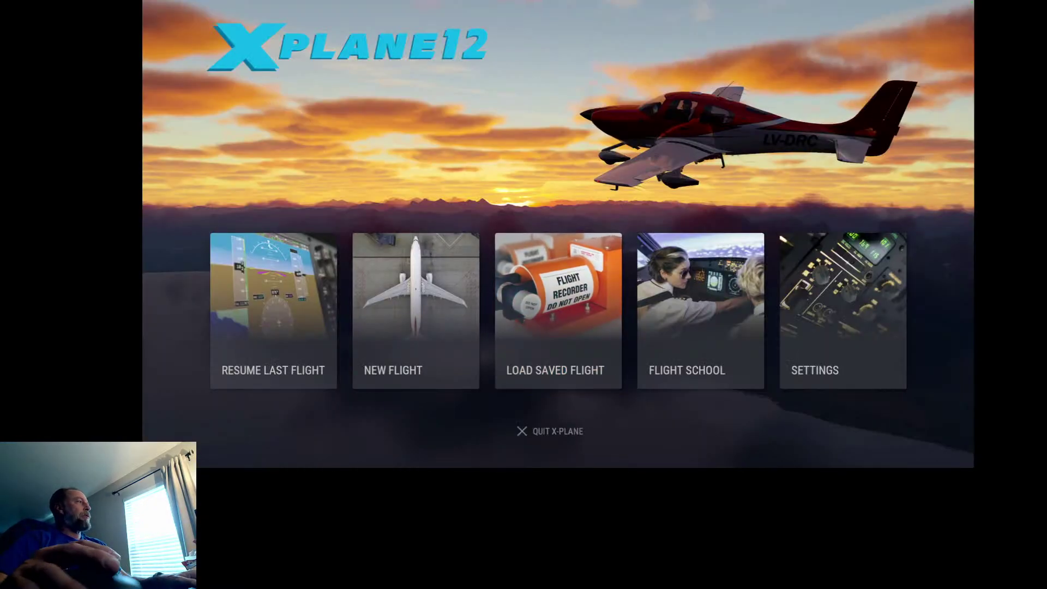
pyautogui.press('super+Tab')
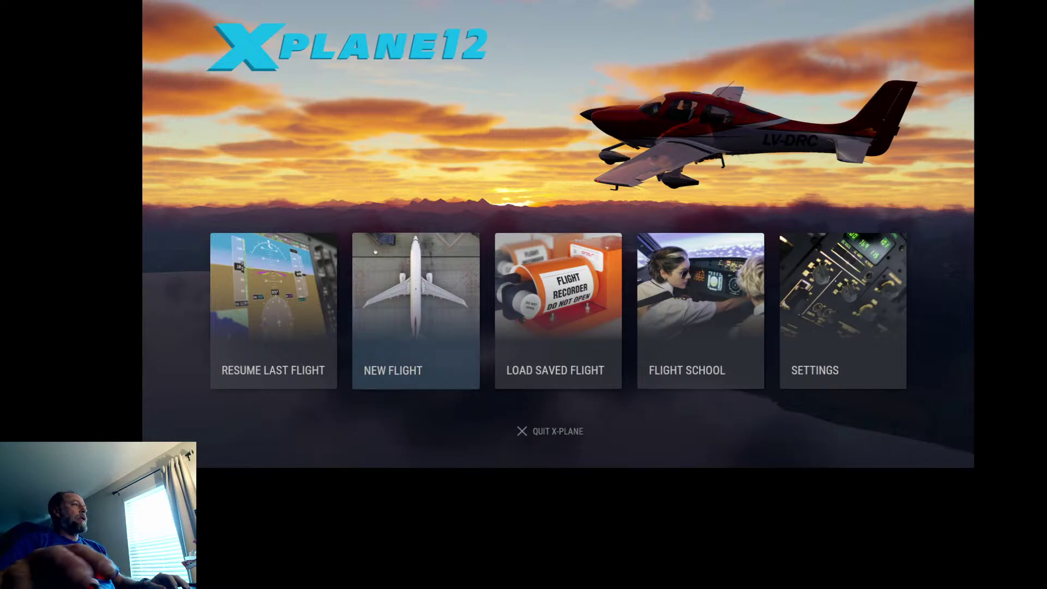
pyautogui.click(391, 260)
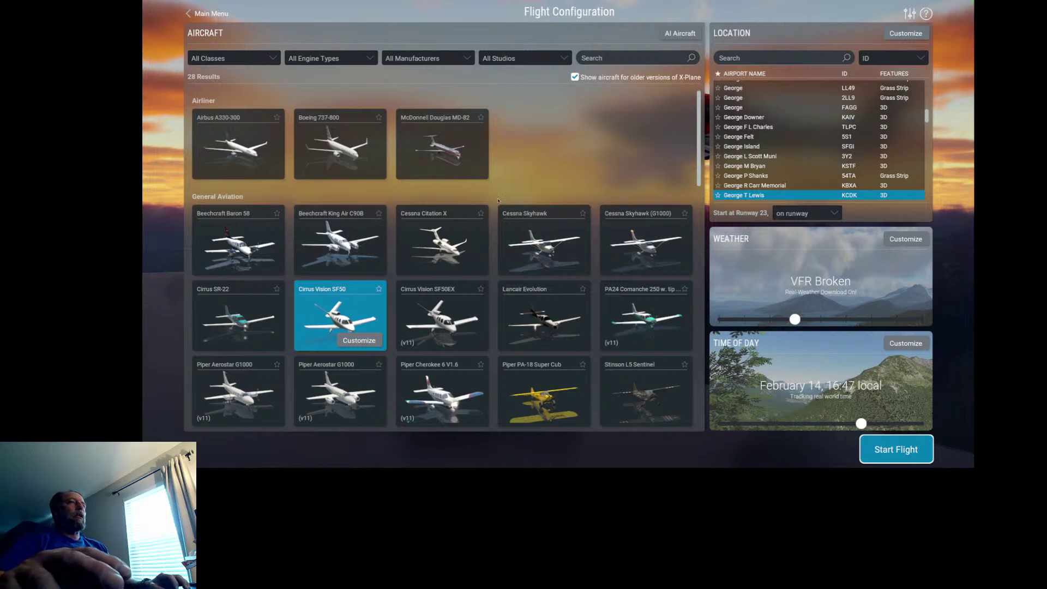
# Set the departure airport to Orlando Apopka (X04) and start the SF50 flight
pyautogui.click(747, 59)
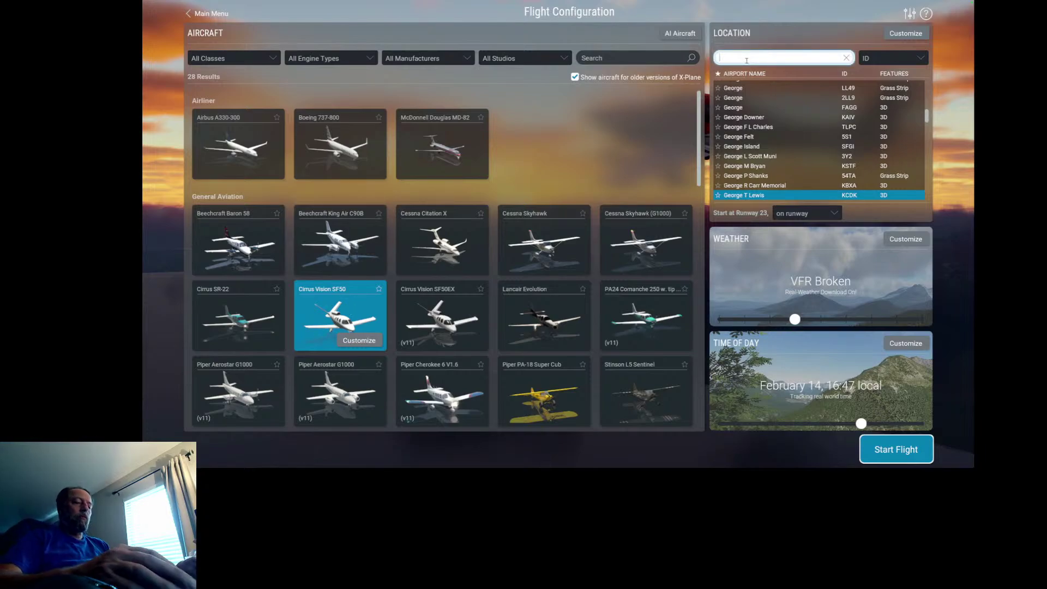
pyautogui.write('x04')
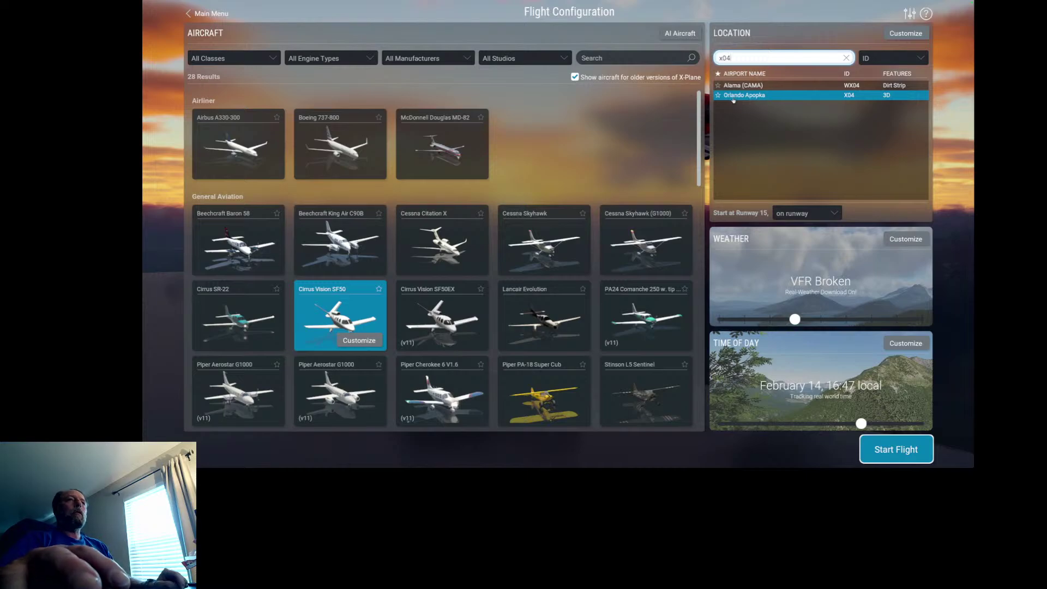
pyautogui.click(767, 114)
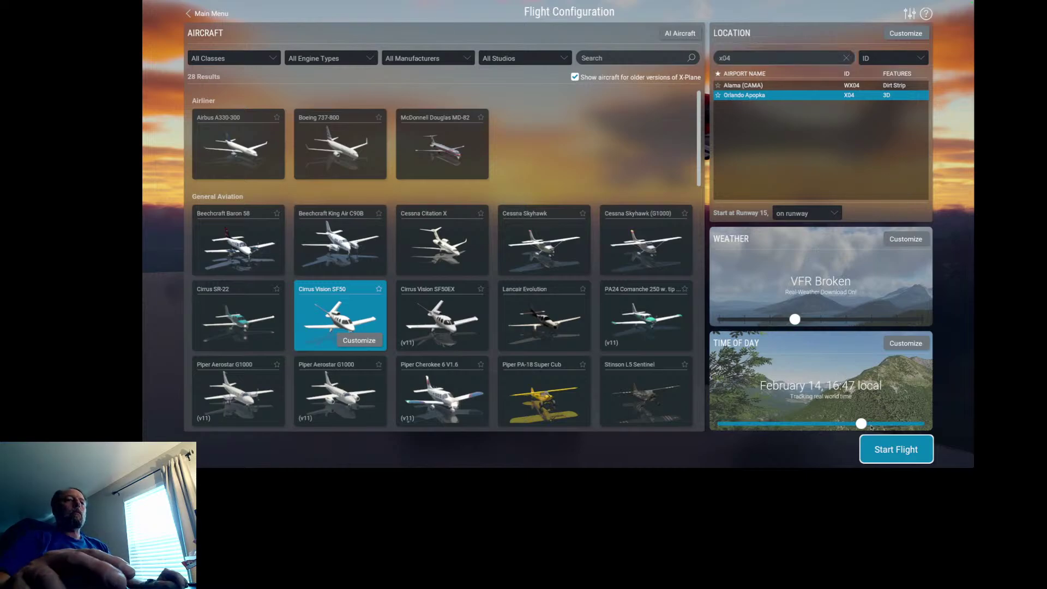
pyautogui.click(894, 450)
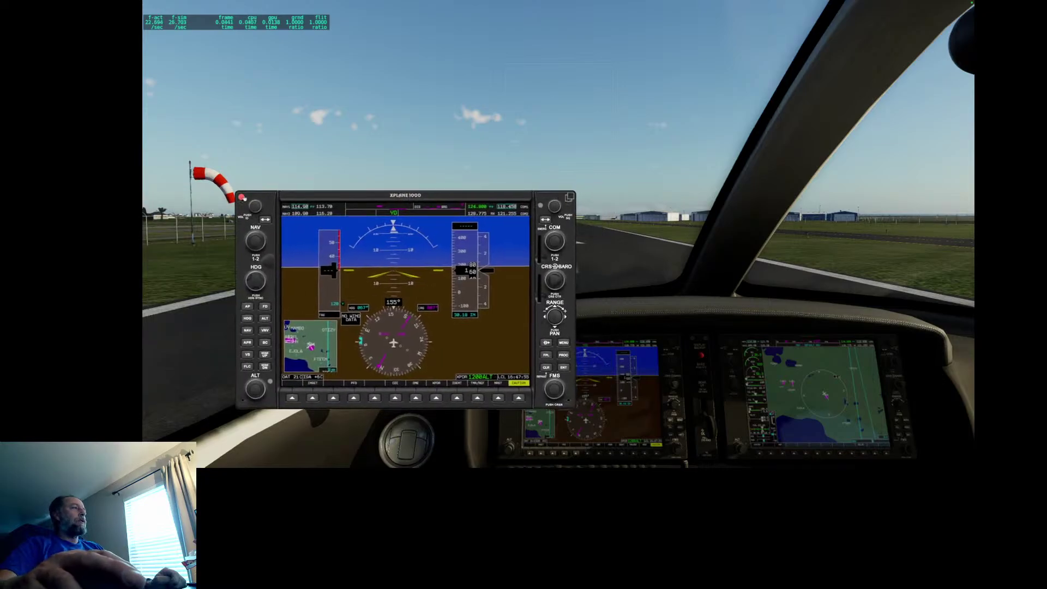
# Close the G1000 primary flight display pop-up and pause the simulation
pyautogui.click(242, 196)
pyautogui.press('p')
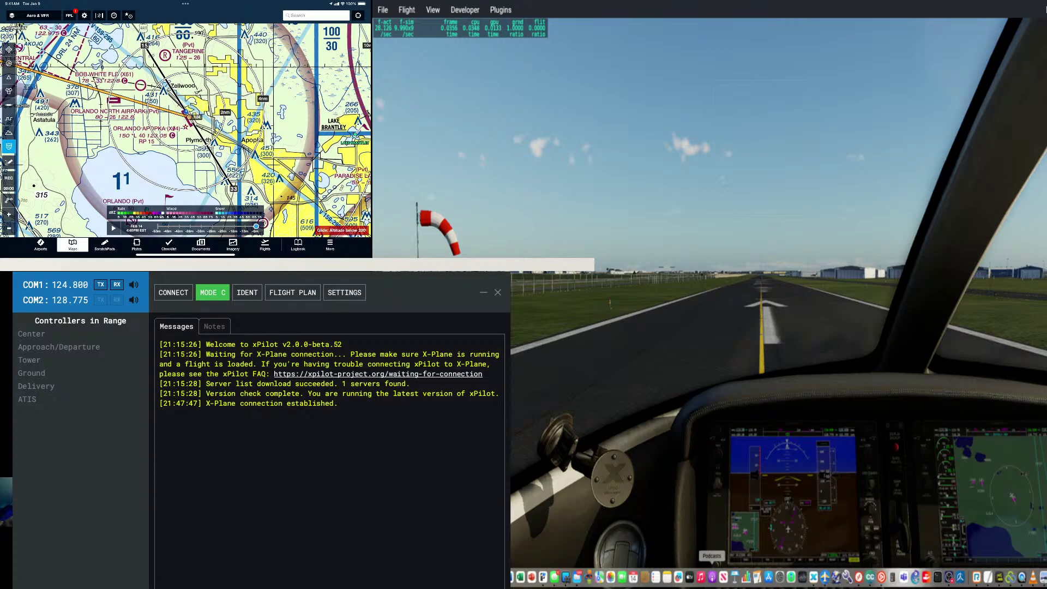
# Move the xPilot window and narrow it above the Dock beside the cockpit view
pyautogui.moveTo(419, 288); pyautogui.dragTo(442, 288)
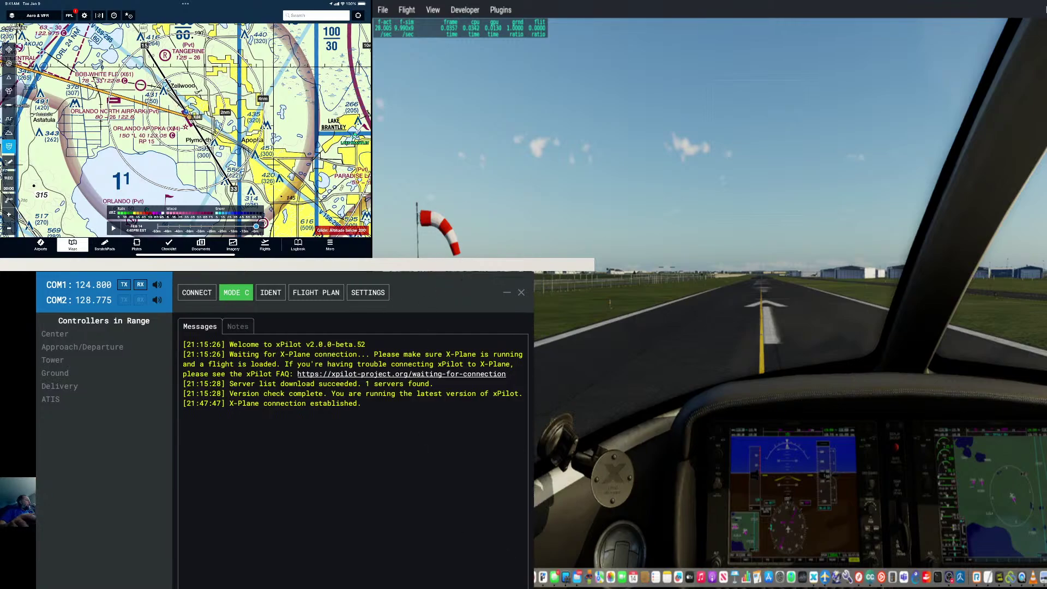
pyautogui.moveTo(533, 587); pyautogui.dragTo(512, 580)
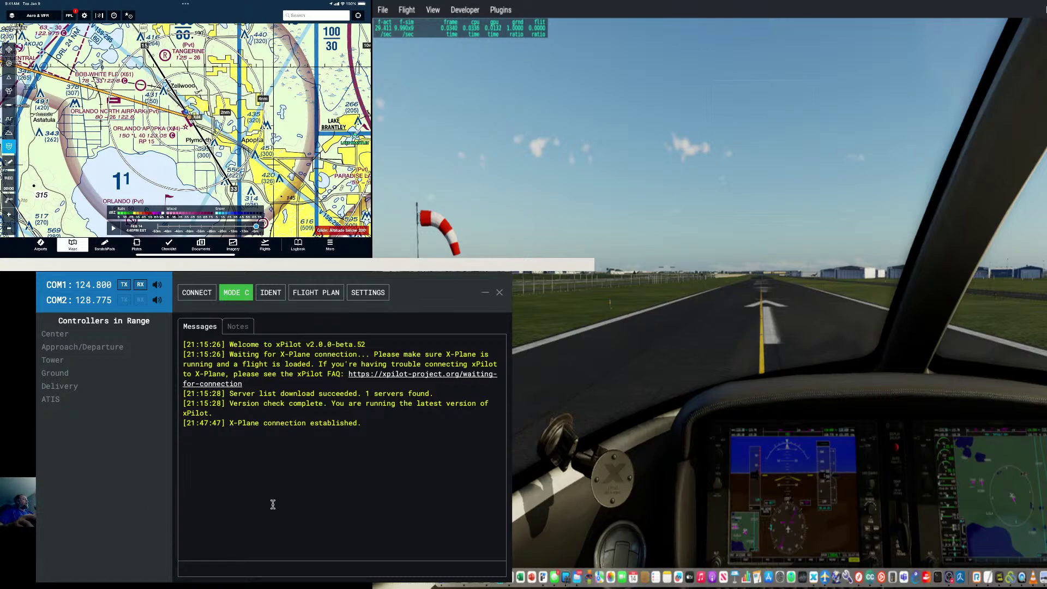
pyautogui.click(626, 295)
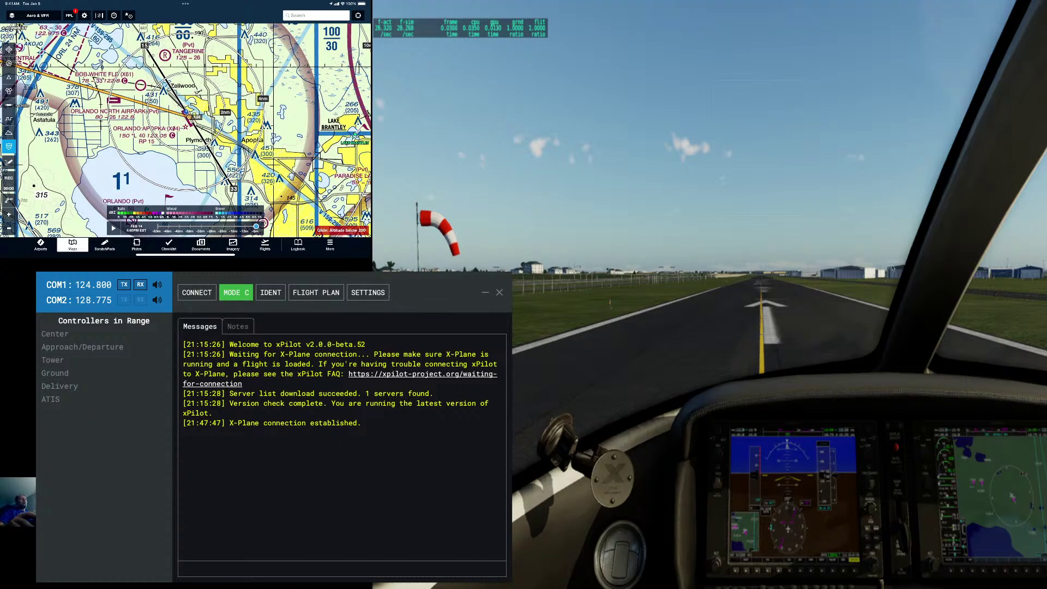
# Glance down at the instrument panel, look back at the runway, and unpause the simulation
pyautogui.press('KP_2')
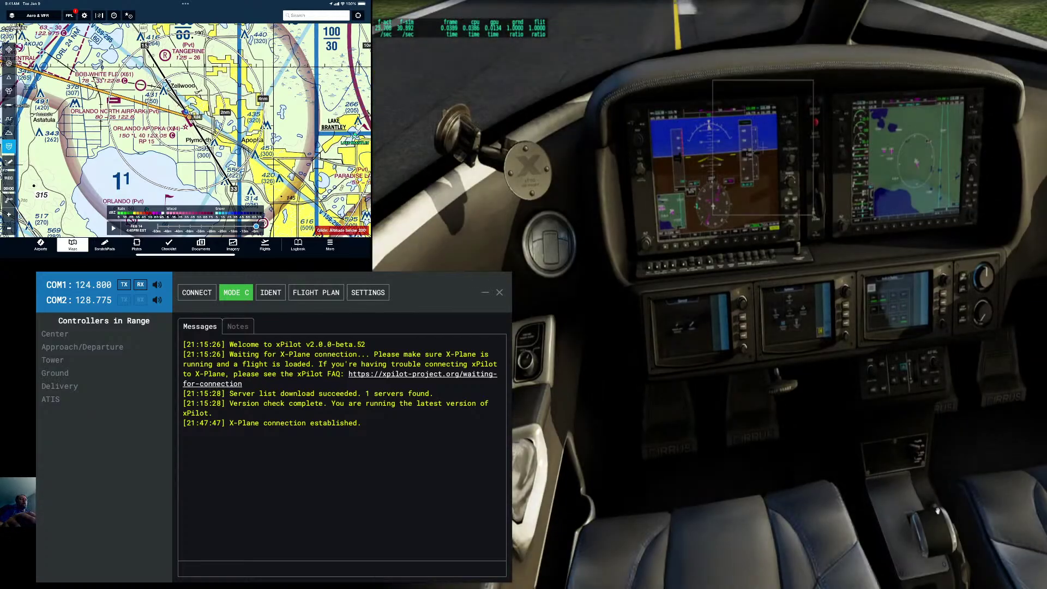
pyautogui.press('KP_8')
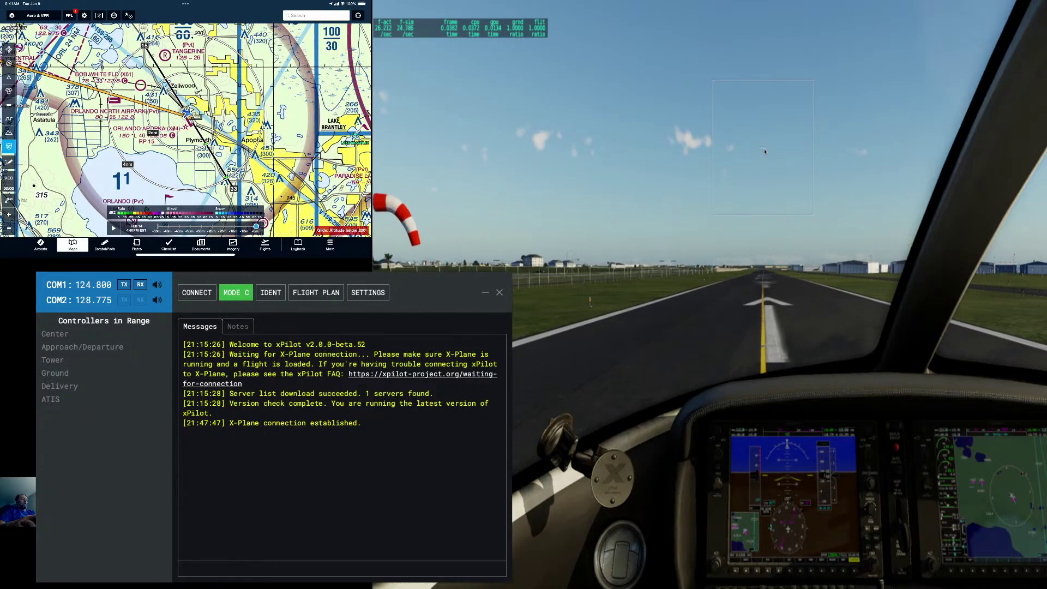
pyautogui.press('XF86AudioRaiseVolume')
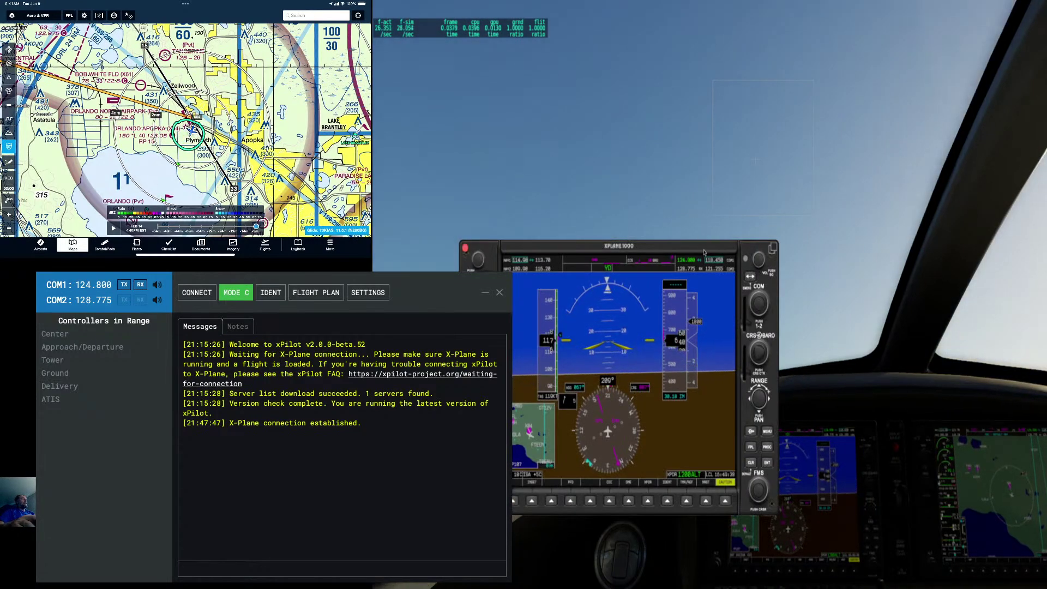
# Move the G1000 PFD pop-up higher and resize it by its corner
pyautogui.moveTo(621, 249); pyautogui.dragTo(625, 155)
pyautogui.moveTo(787, 418); pyautogui.dragTo(772, 480)
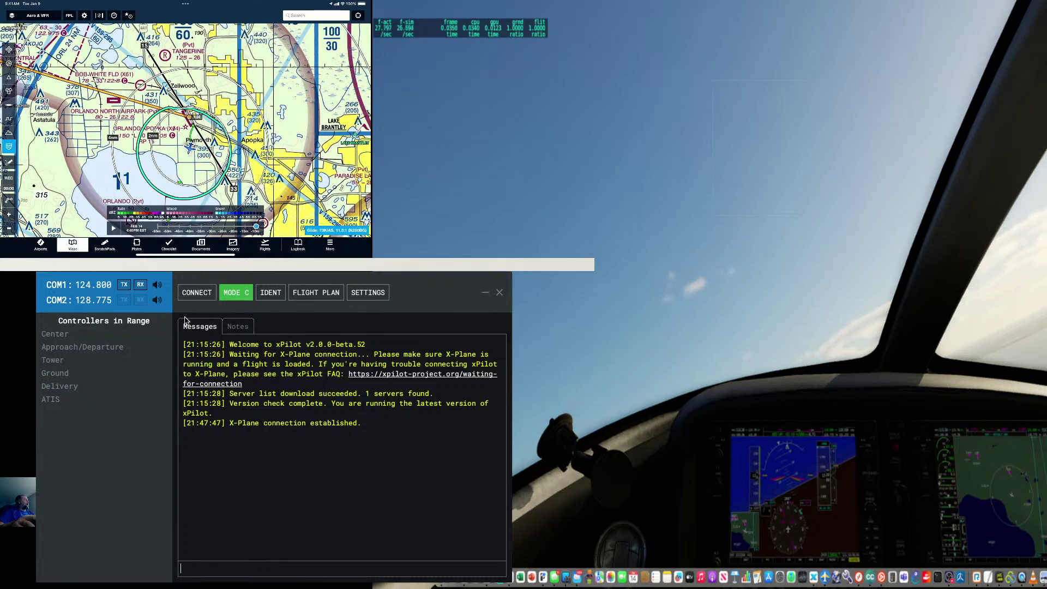
# Connect xPilot to the VATSIM network as a P28A, bringing DAB_N_GND 121.900 into range
pyautogui.click(195, 292)
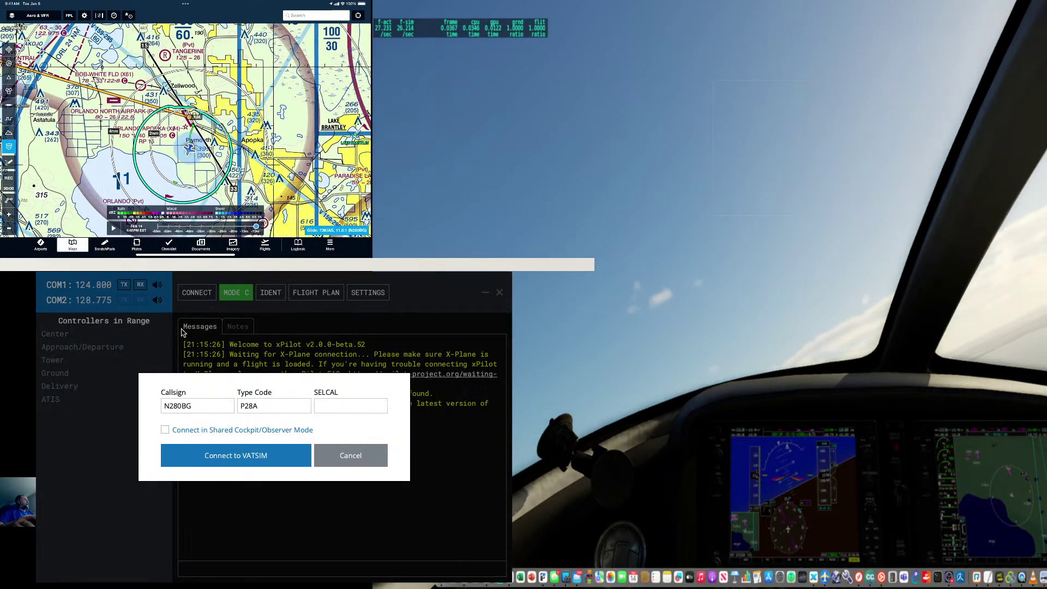
pyautogui.click(222, 463)
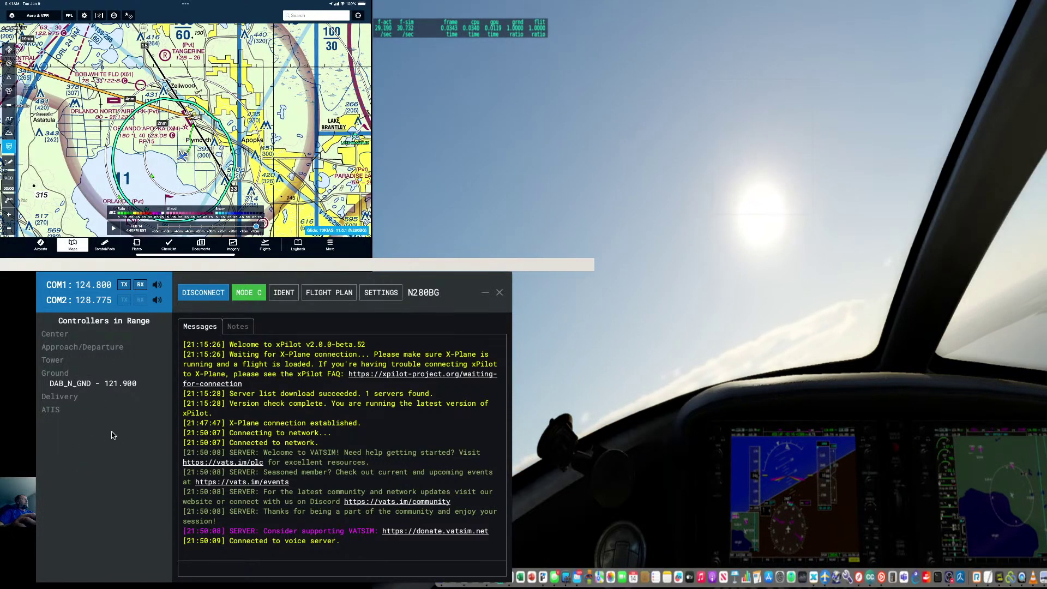
pyautogui.moveTo(60, 383)
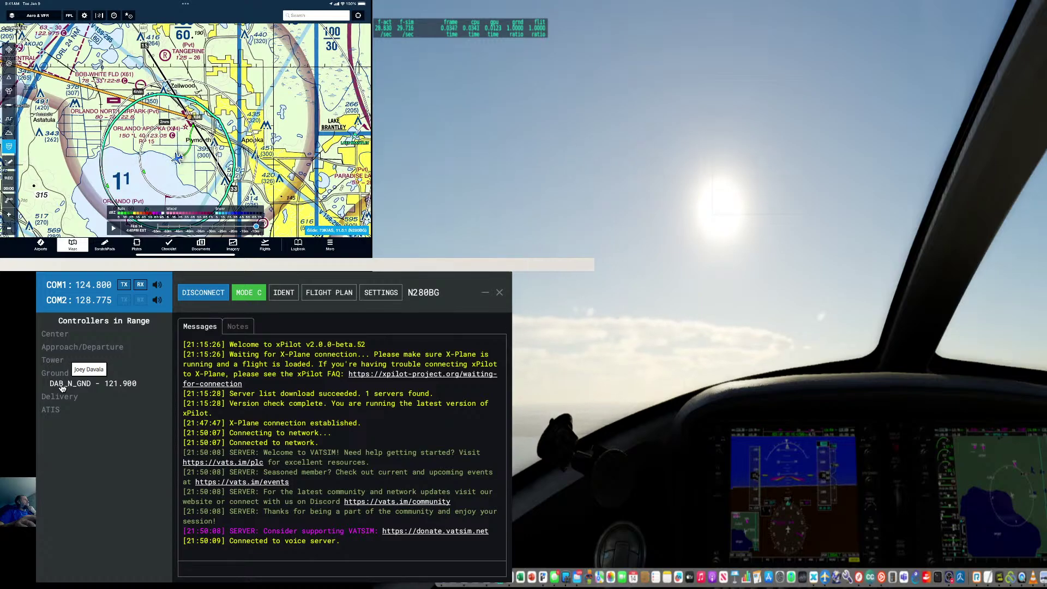
# Tune COM1 to DAB_N_GND's 121.900 from the controller's right-click menu in xPilot
pyautogui.rightClick(99, 384)
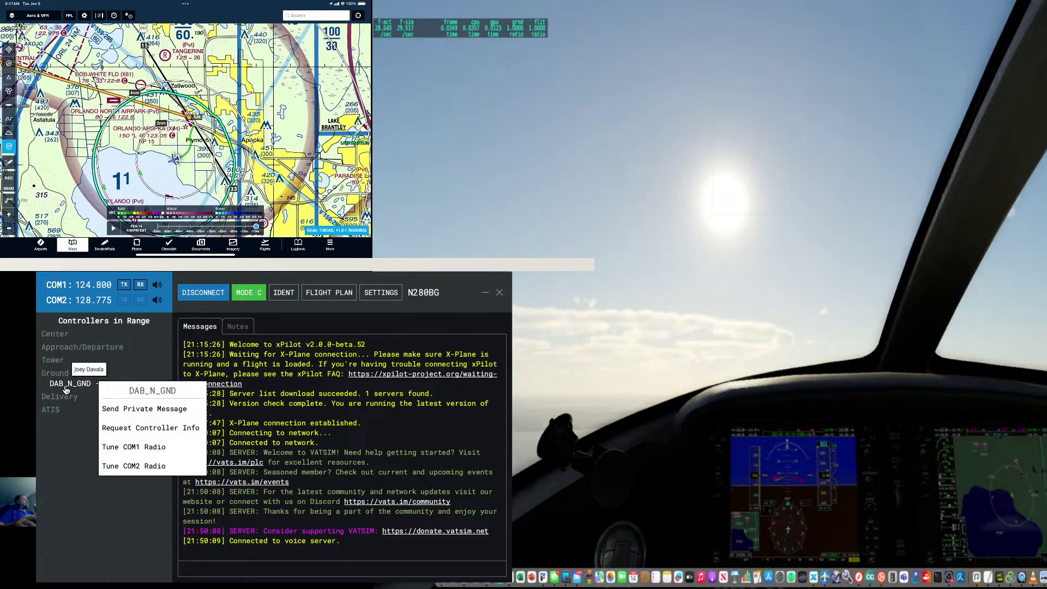
pyautogui.click(157, 448)
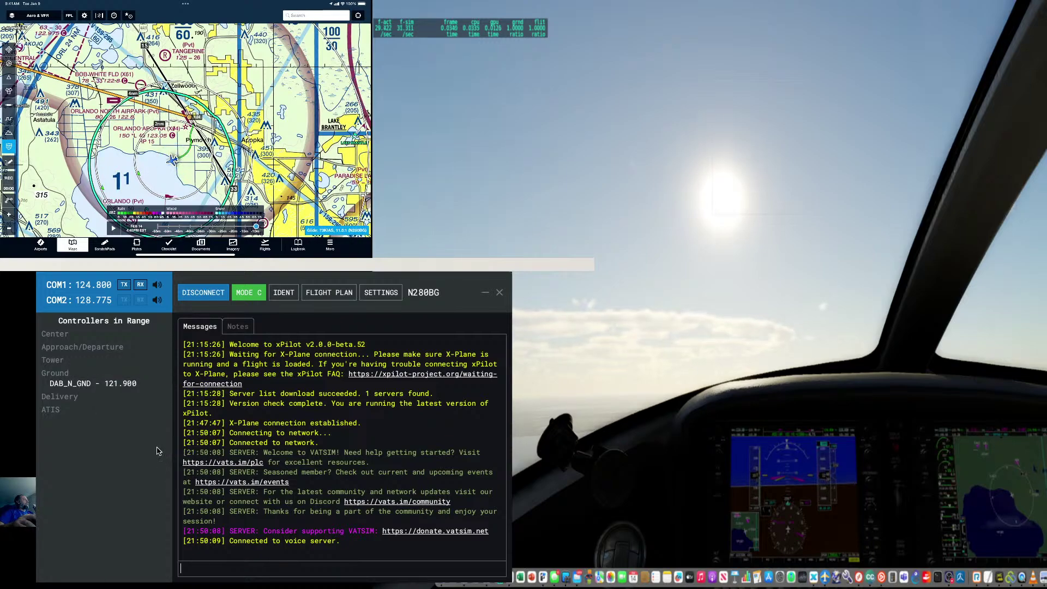
pyautogui.click(811, 490)
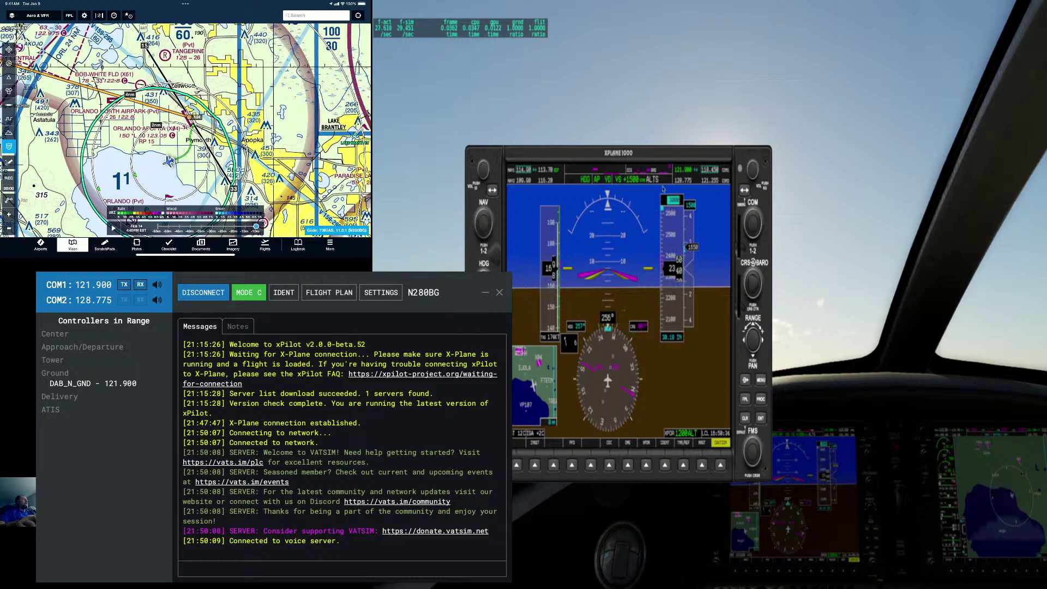
# Reposition the PFD pop-up, flip COM1 frequencies, retune COM1 to 121.900, and close the pop-up
pyautogui.moveTo(766, 481); pyautogui.dragTo(1032, 539)
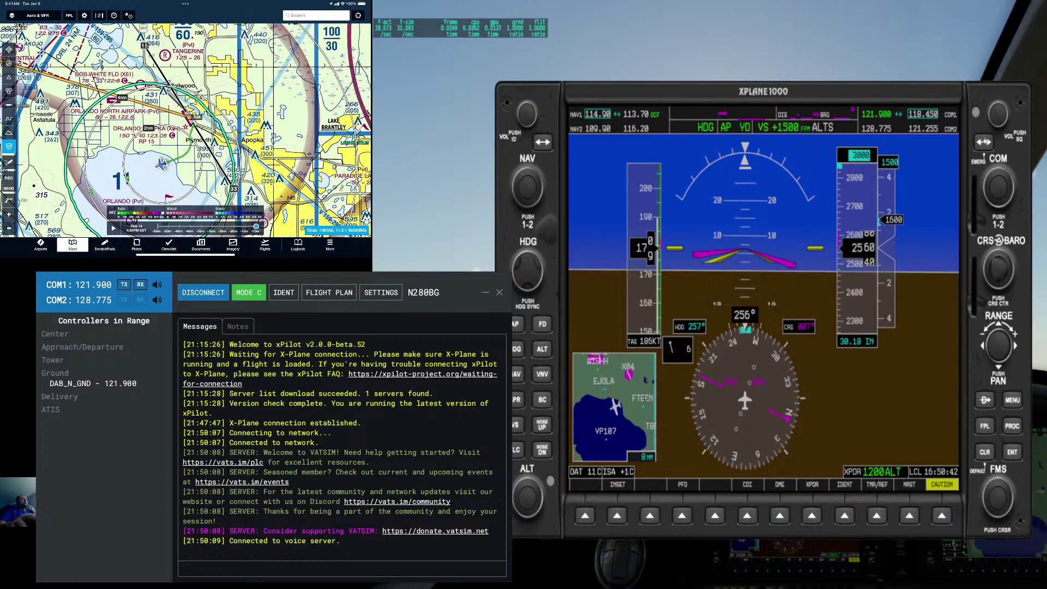
pyautogui.click(984, 142)
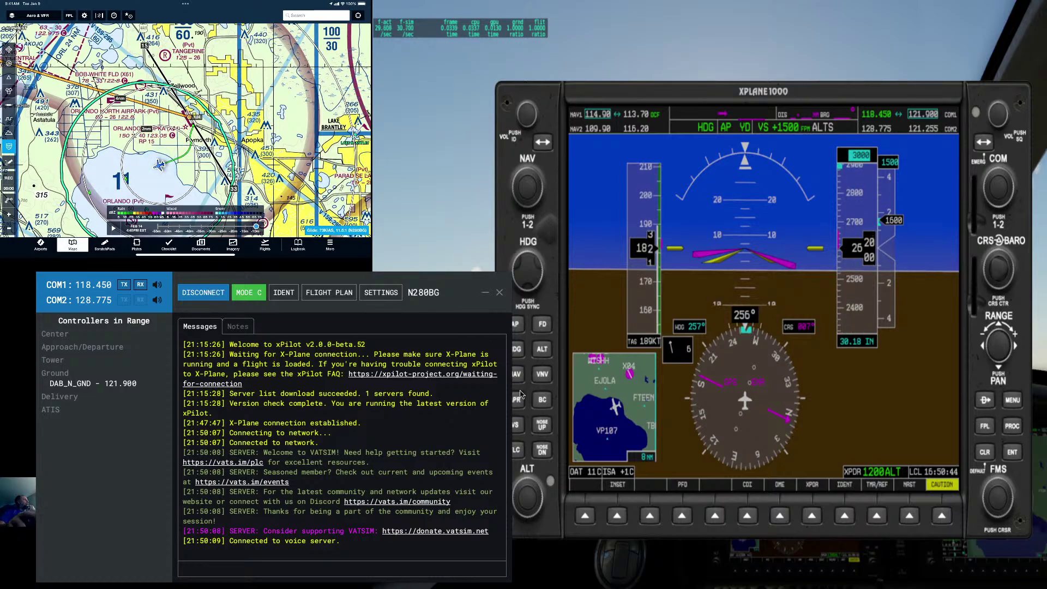
pyautogui.rightClick(88, 386)
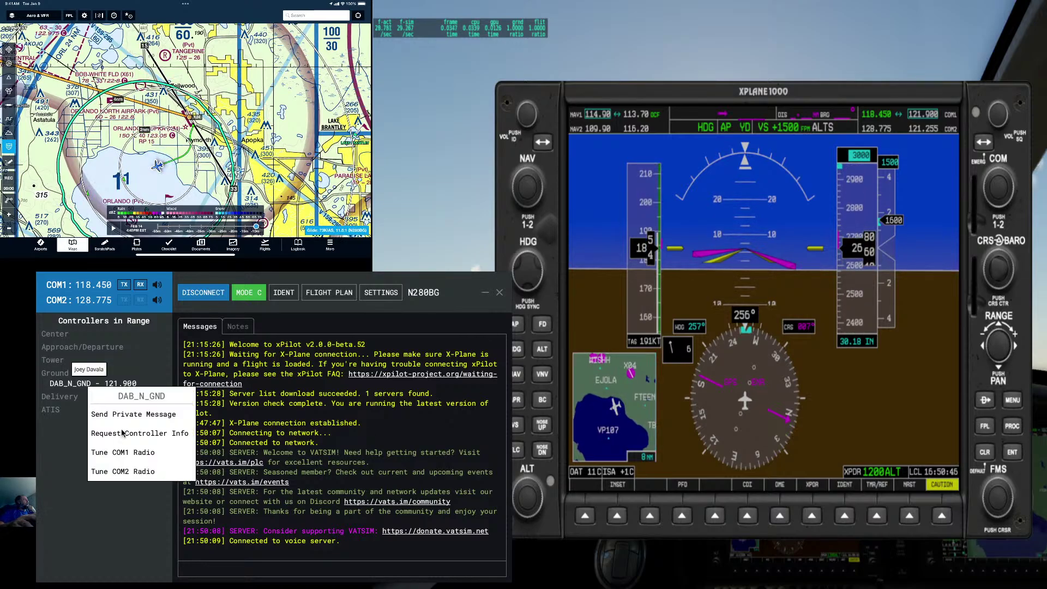
pyautogui.click(132, 453)
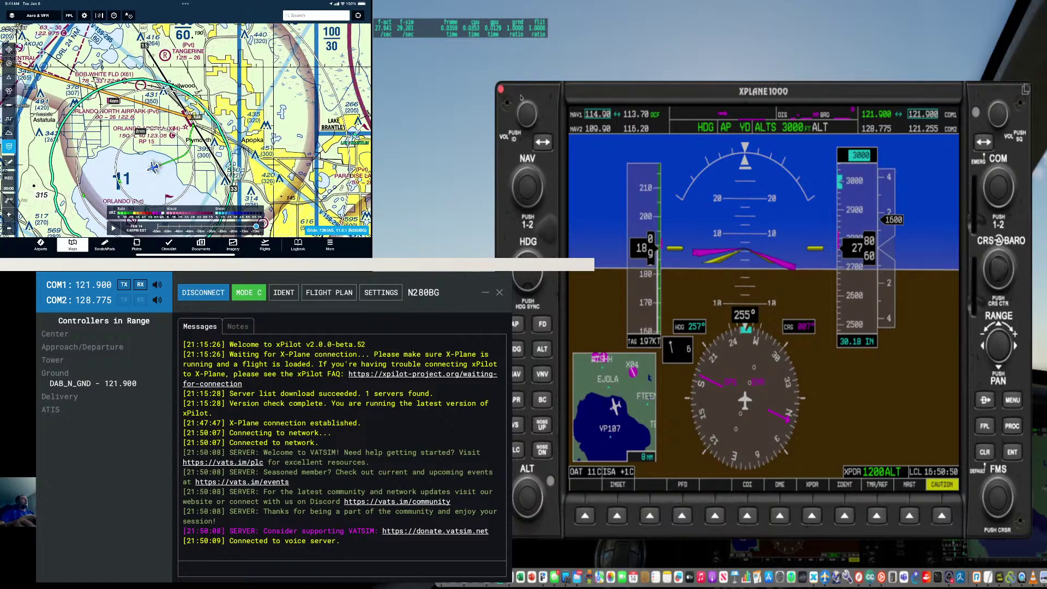
pyautogui.click(500, 89)
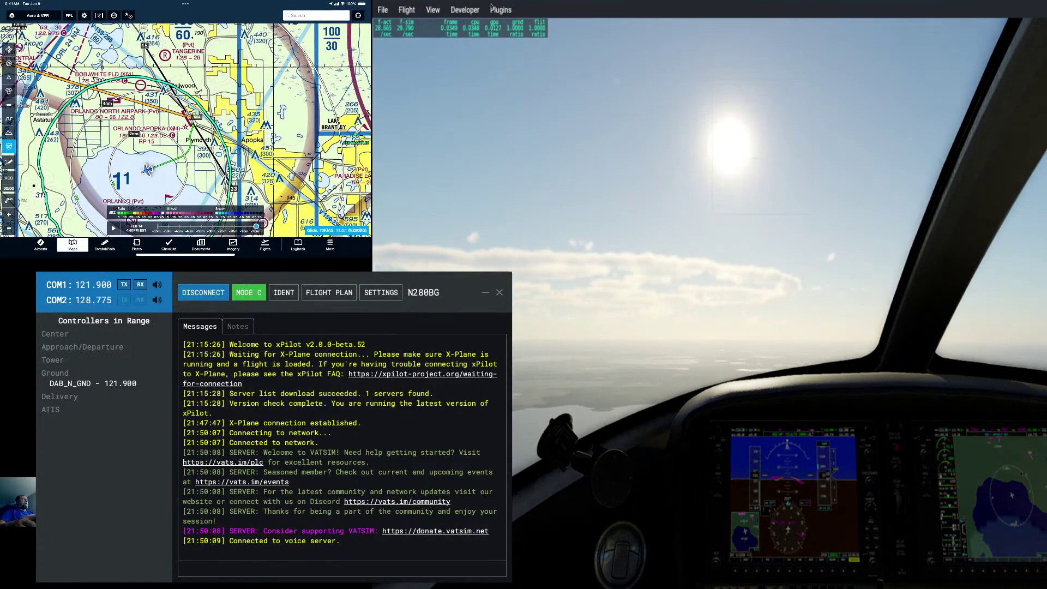
# Tune COM2 to KDAB_ATIS on 132.875 from the Plugins > xPilot > Nearby ATC list
pyautogui.click(501, 9)
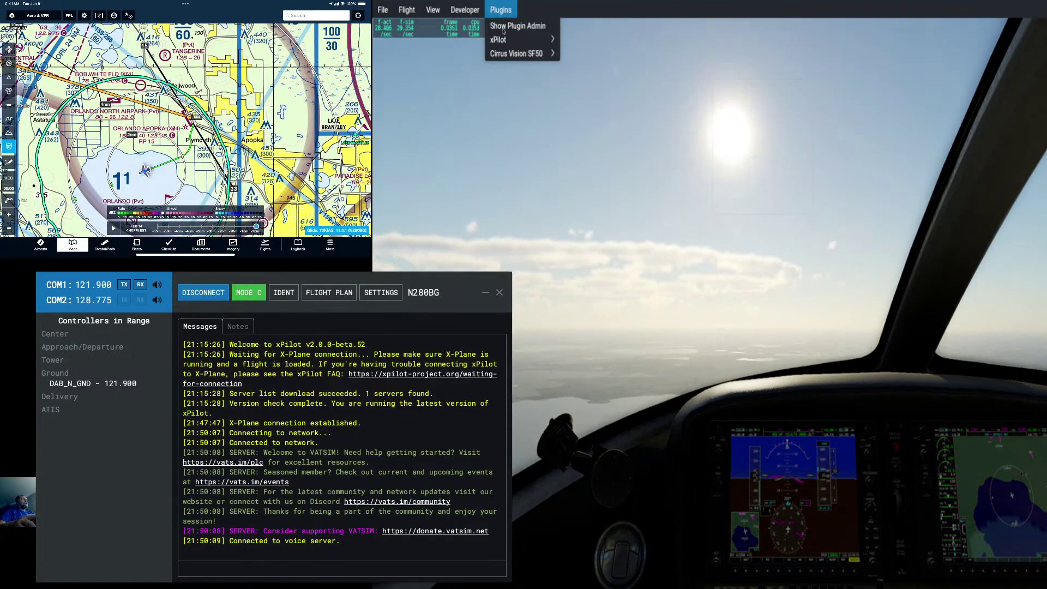
pyautogui.moveTo(503, 40)
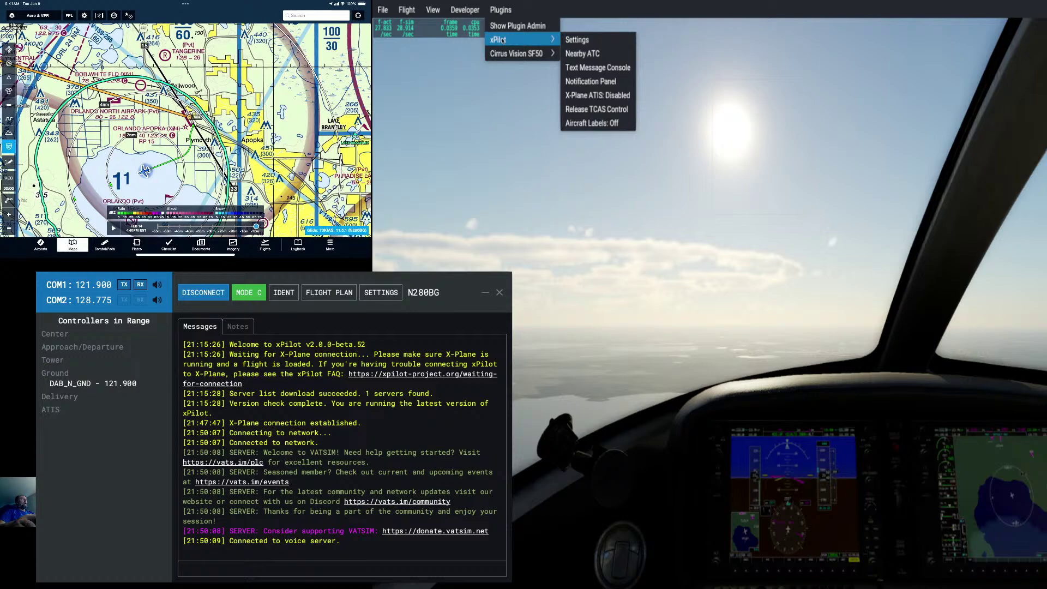
pyautogui.click(582, 53)
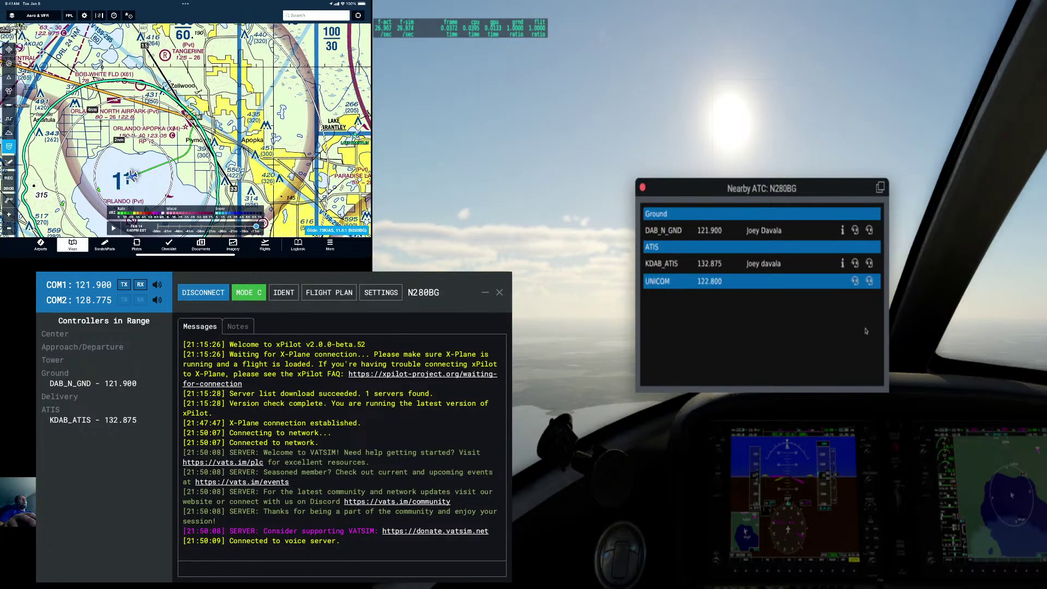
pyautogui.click(869, 263)
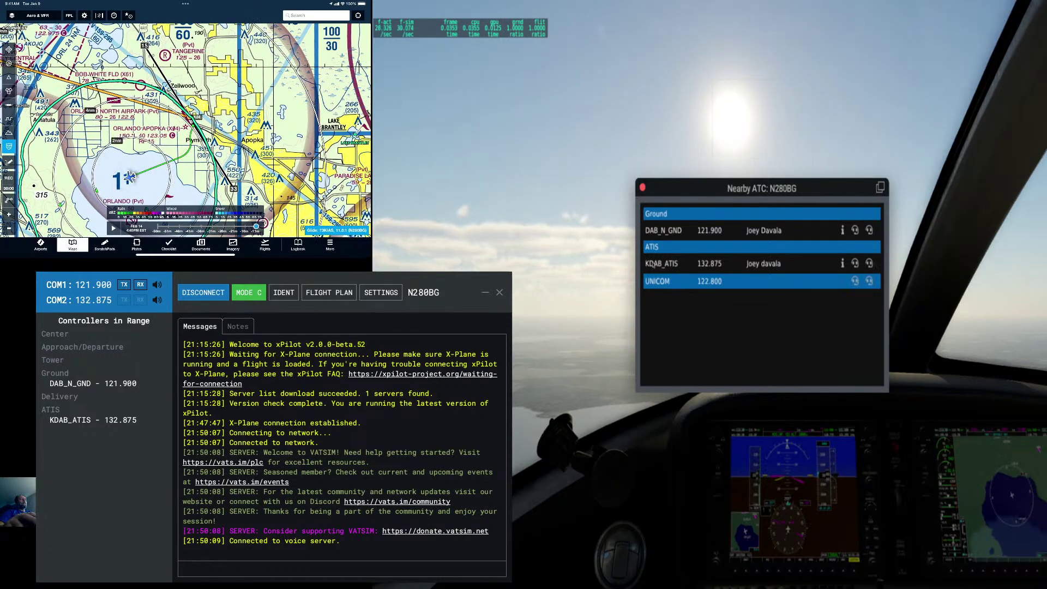
pyautogui.click(642, 189)
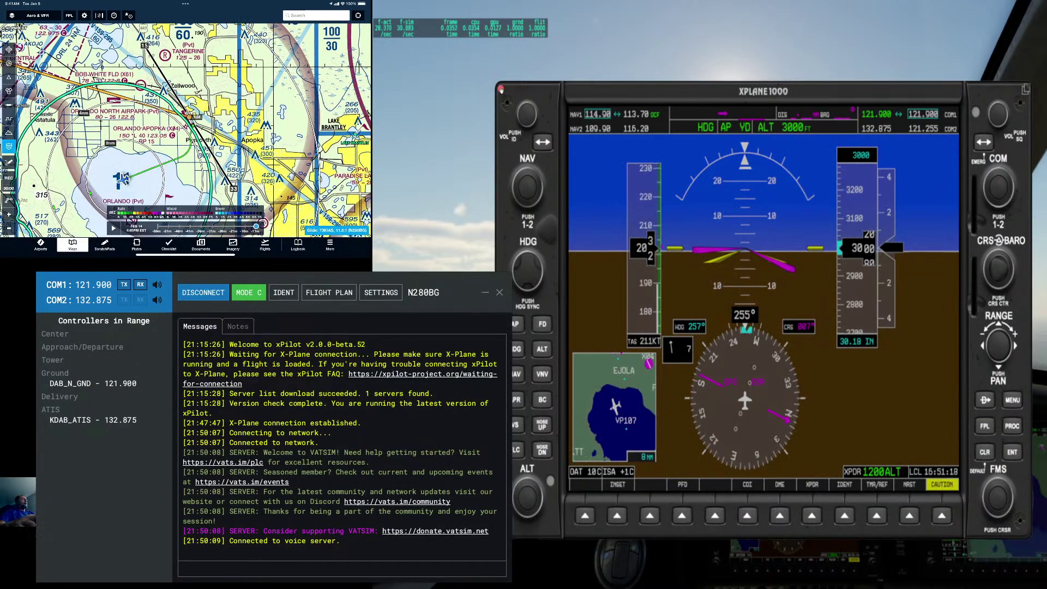
# Close the PFD pop-up and switch off COM2 reception on the audio panel
pyautogui.click(504, 92)
pyautogui.press('KP_2')
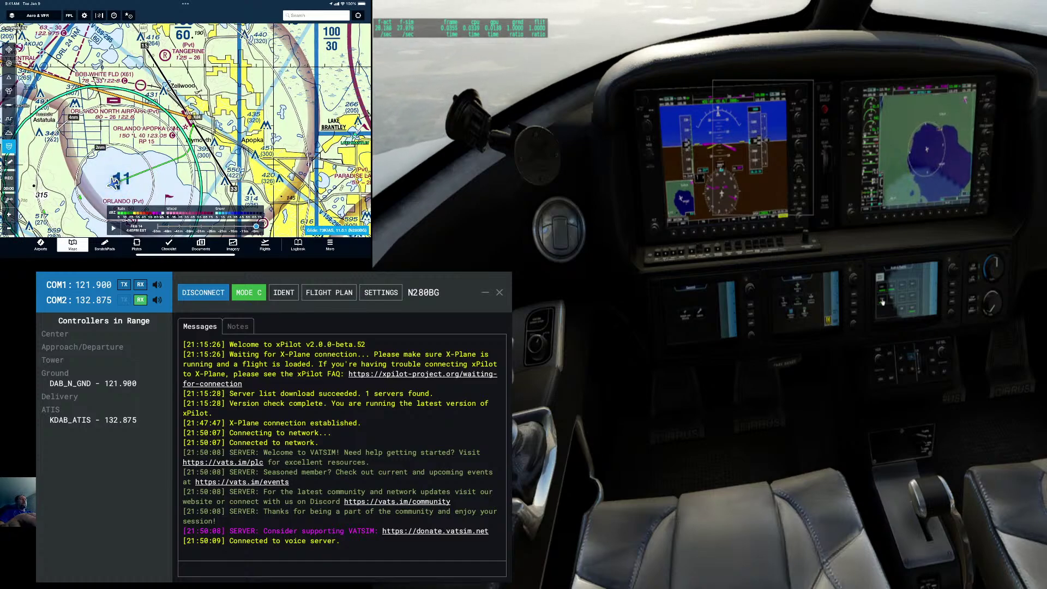
pyautogui.click(883, 301)
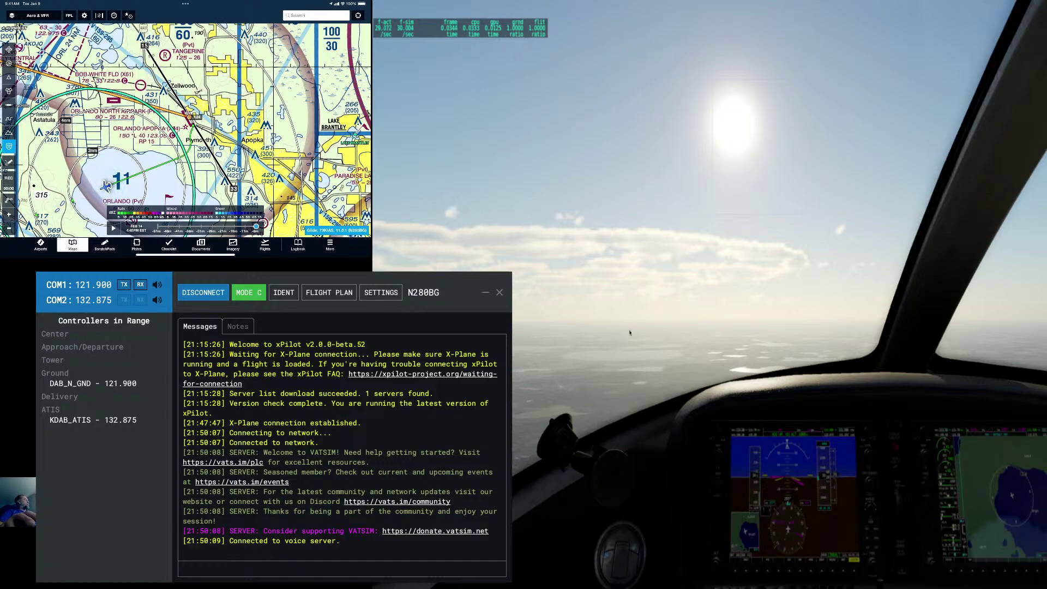
pyautogui.moveTo(780, 586)
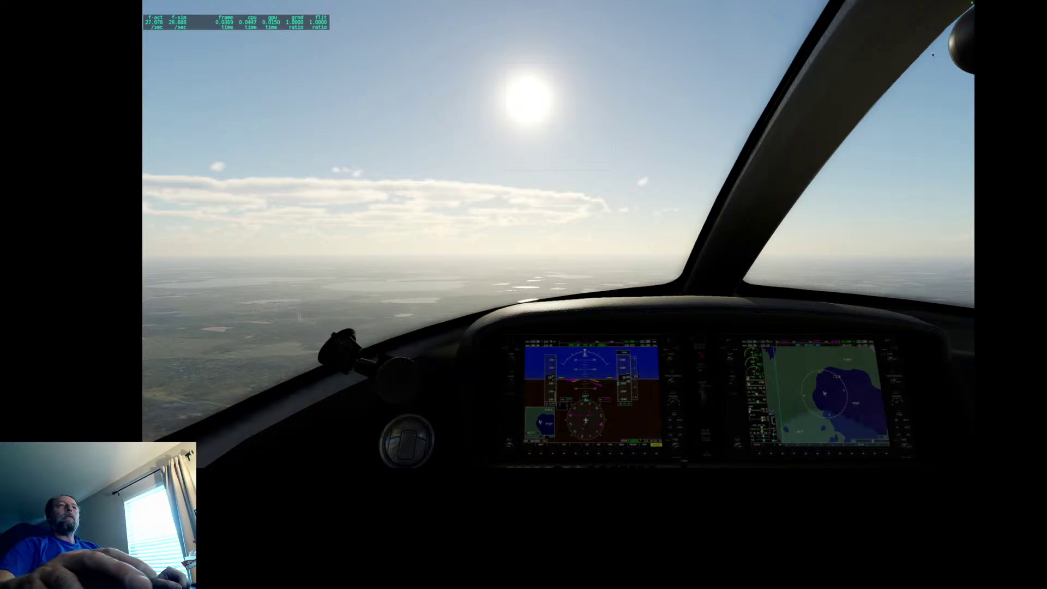
# Open X-Plane's Settings from the top menu bar, showing the Graphics page
pyautogui.moveTo(807, 5)
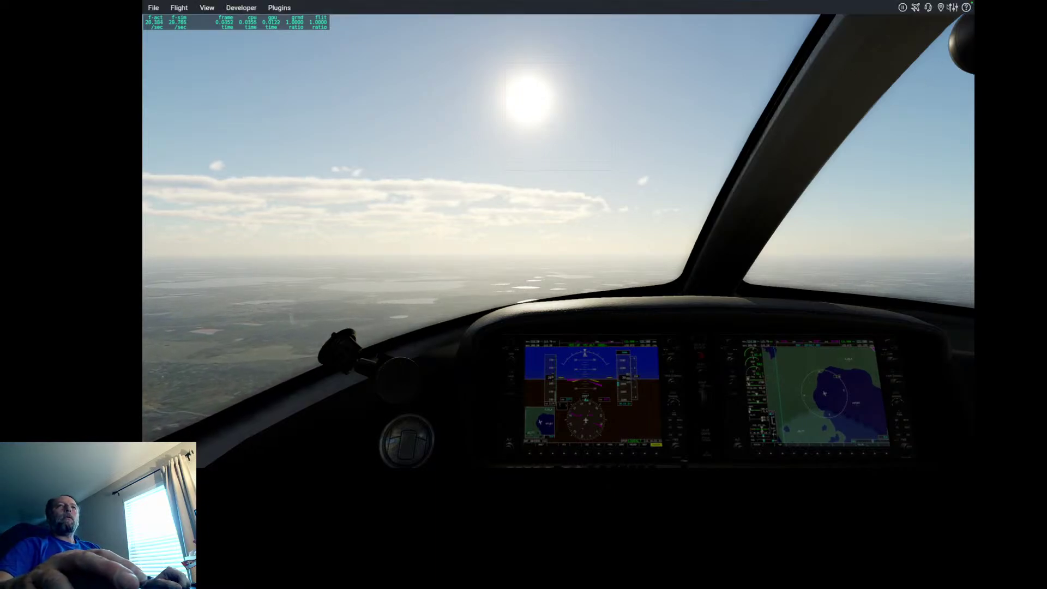
pyautogui.click(952, 8)
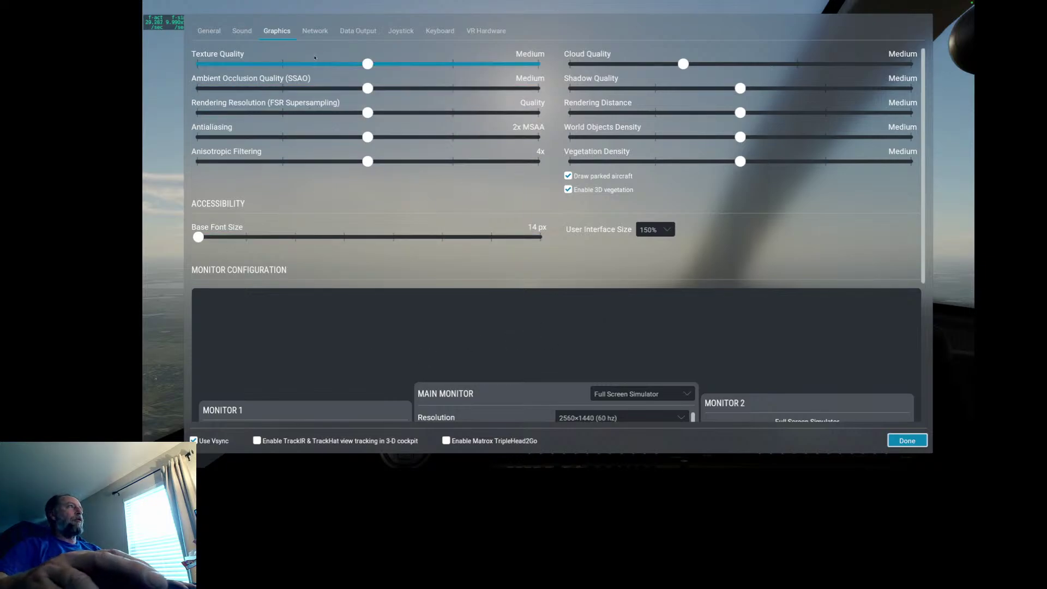
# Check the Network tab's iPhone, iPad and External Apps mapping-broadcast options, then close Settings
pyautogui.click(315, 36)
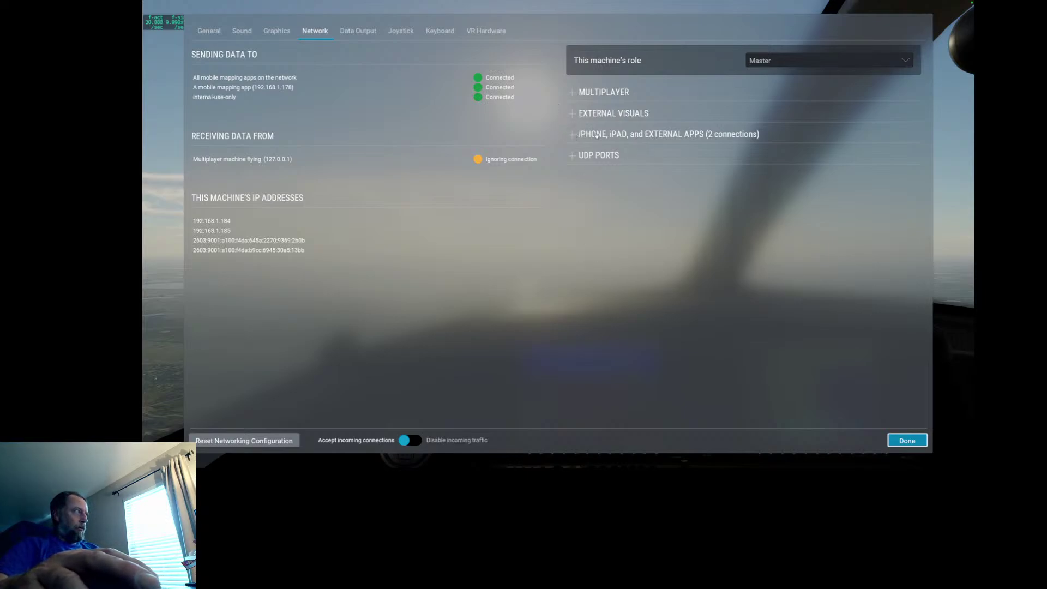
pyautogui.click(572, 136)
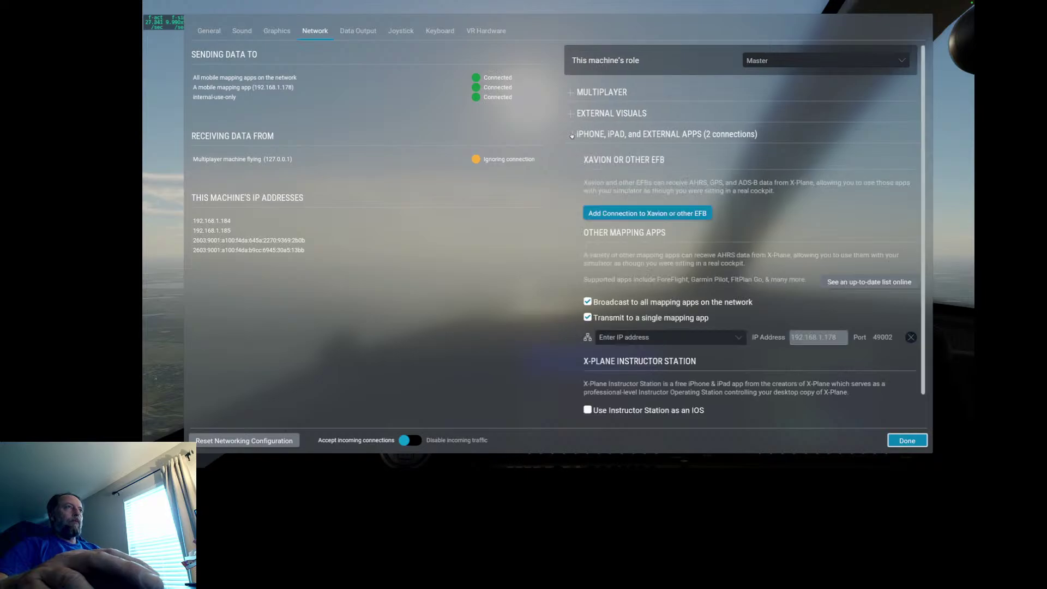
pyautogui.scroll(-1, 623, 279)
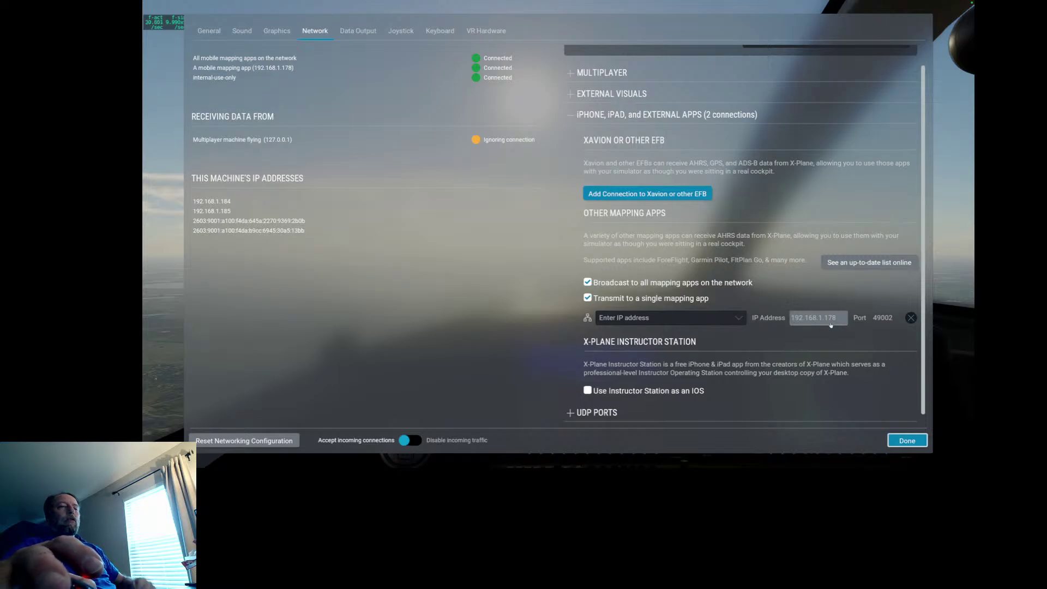
pyautogui.scroll(-1, 807, 333)
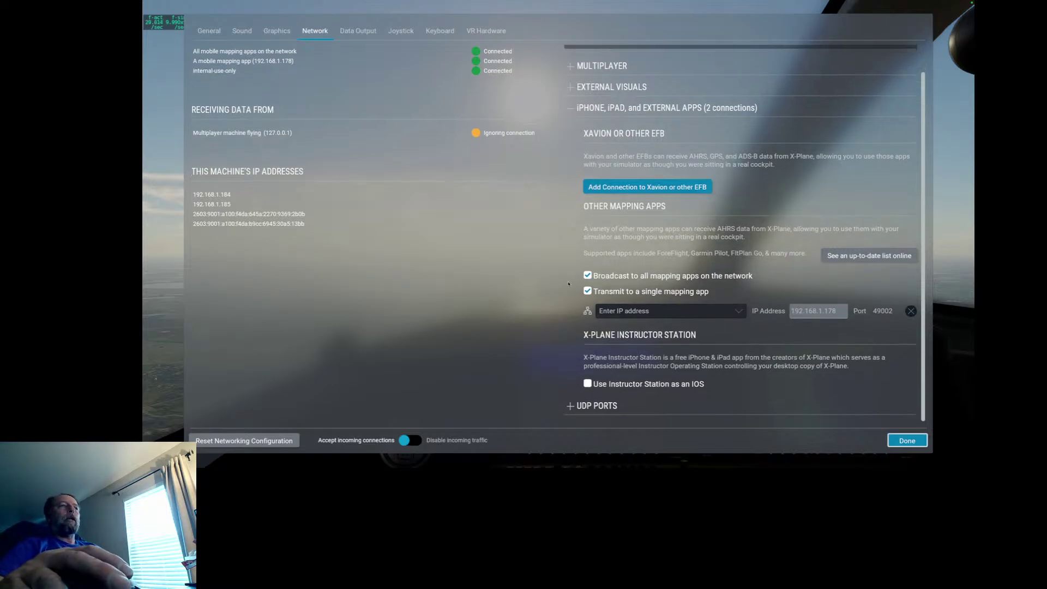
pyautogui.click(895, 436)
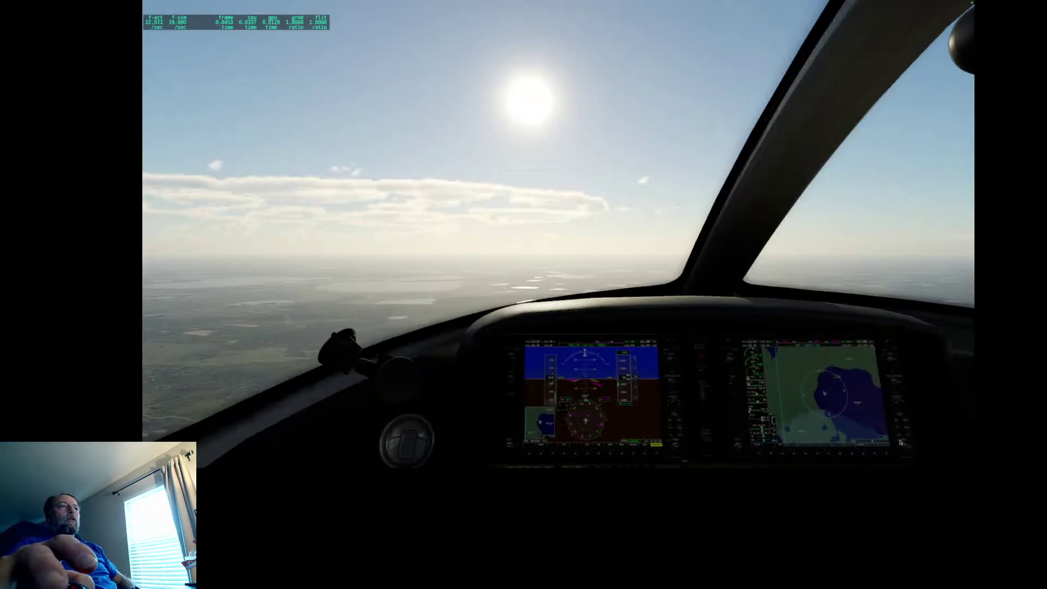